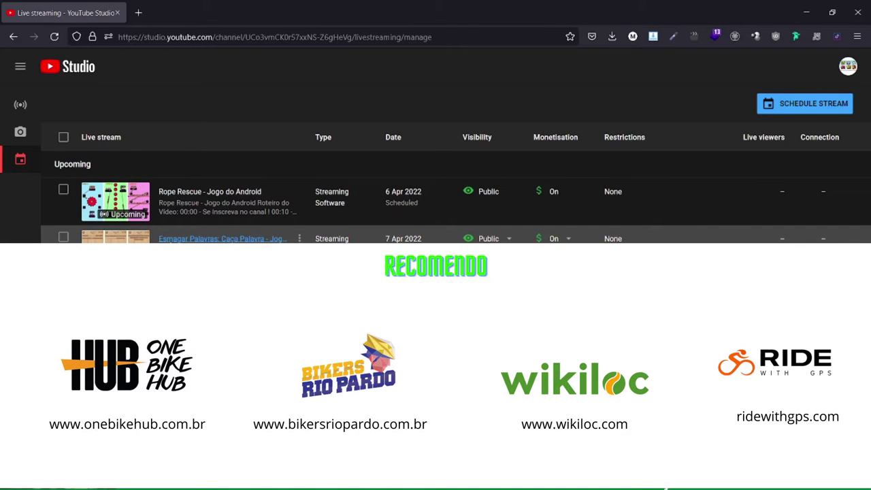
Open the scheduled stream "Esmagar Palavras: Caça Palavra - Jogo do Android" and replace its duplicate stream key with the ConteudoAnimal key
click(222, 239)
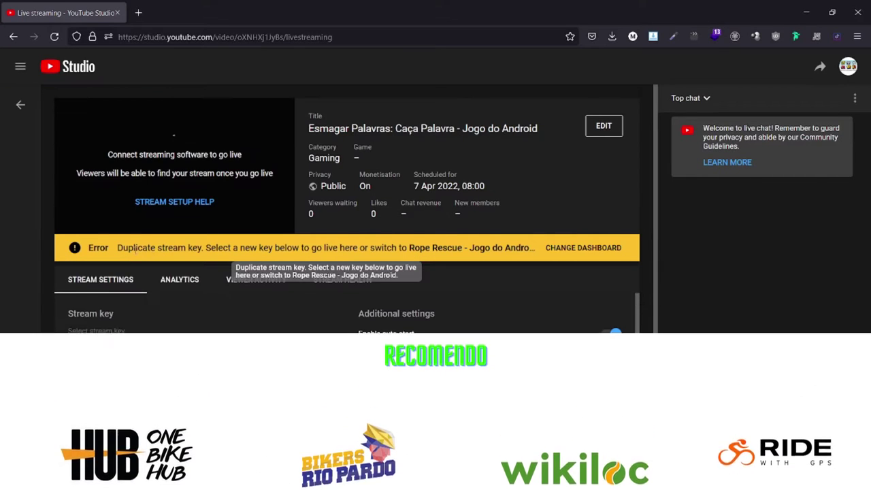
drag(117, 247, 203, 249)
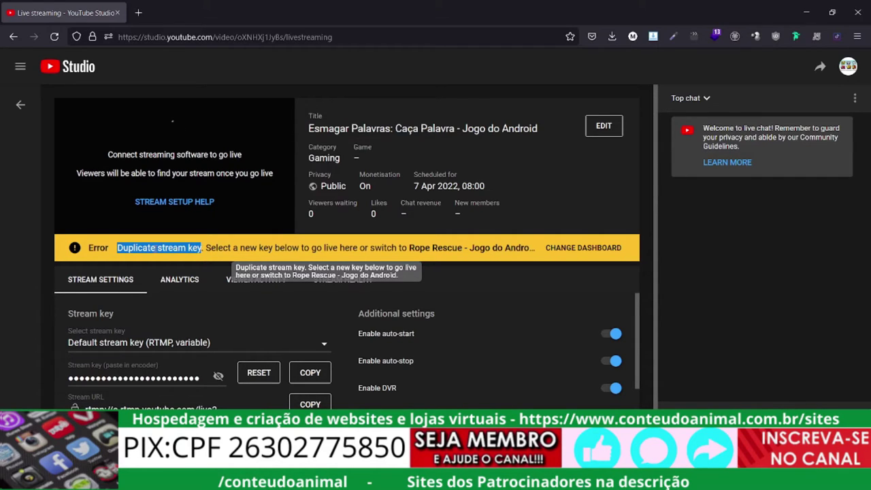
click(140, 248)
drag(117, 248, 204, 248)
click(154, 343)
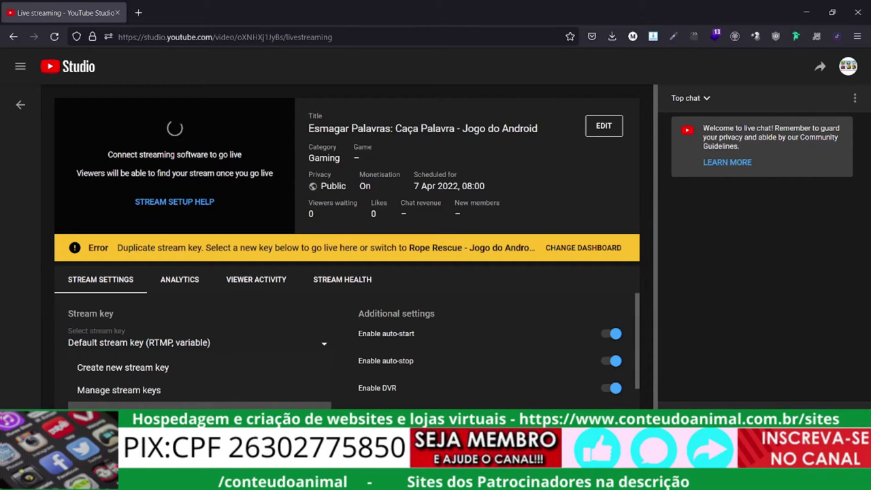
click(122, 412)
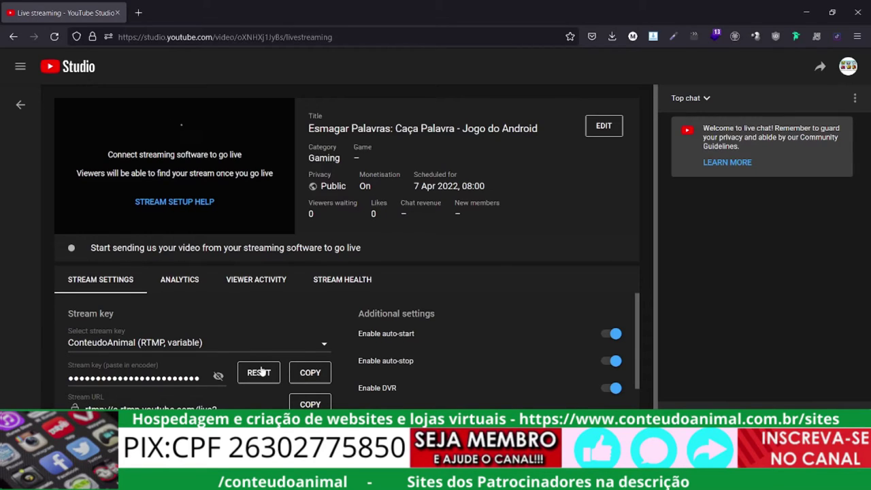
Create a new stream key named "Segunda" with the description "live de segunda feira"
click(321, 343)
click(319, 344)
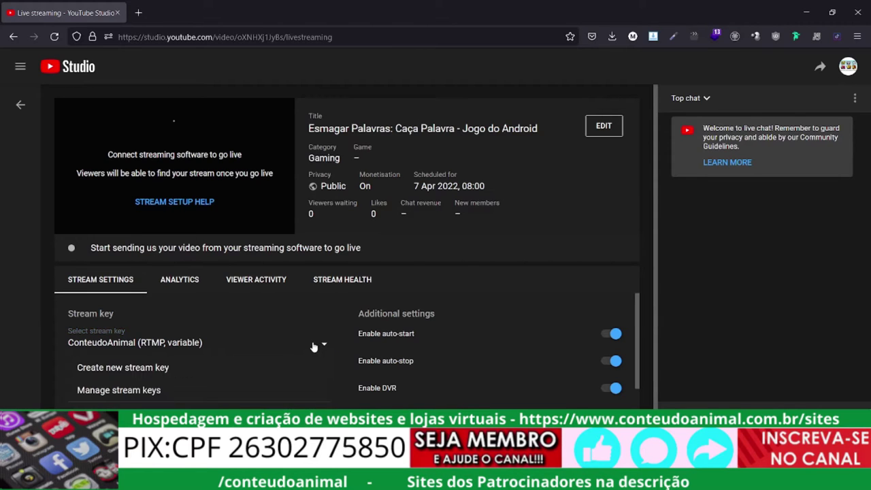
click(188, 368)
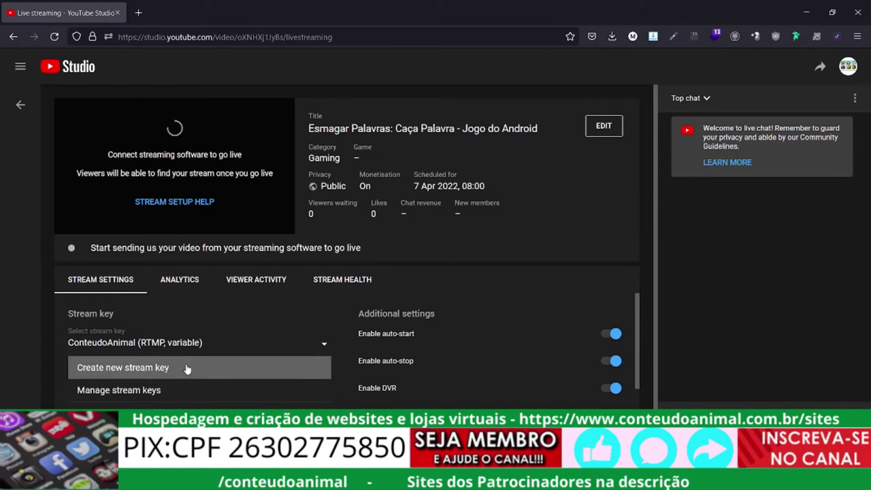
click(374, 144)
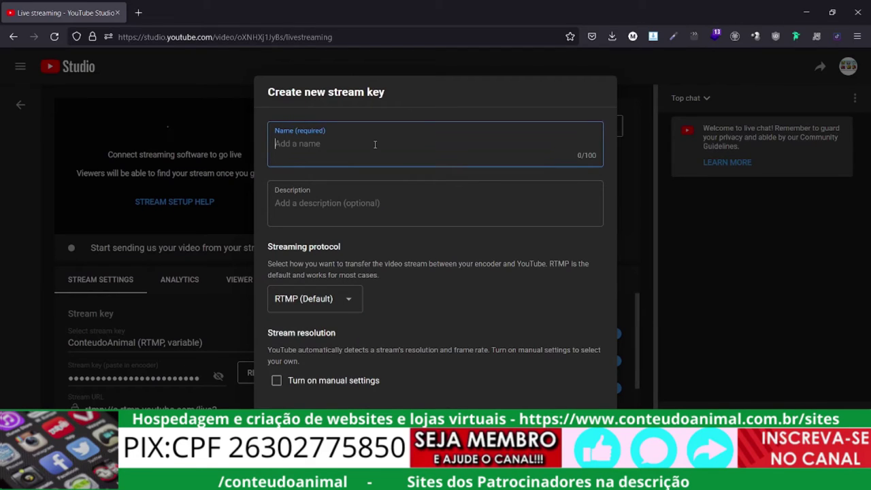
text(Segunda)
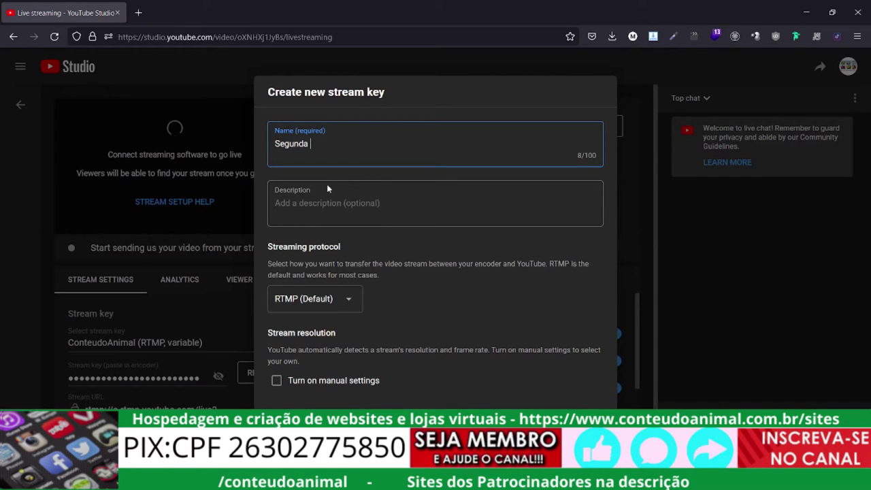
click(318, 202)
text(live de )
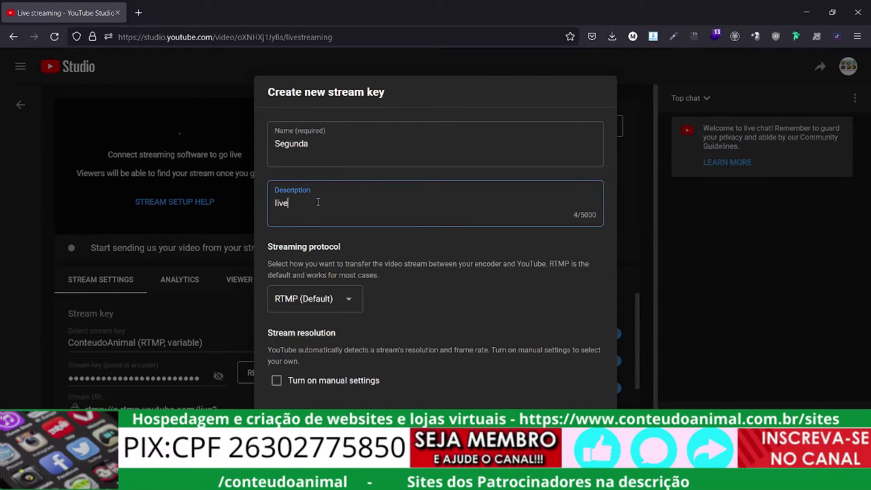
text(segunda feira)
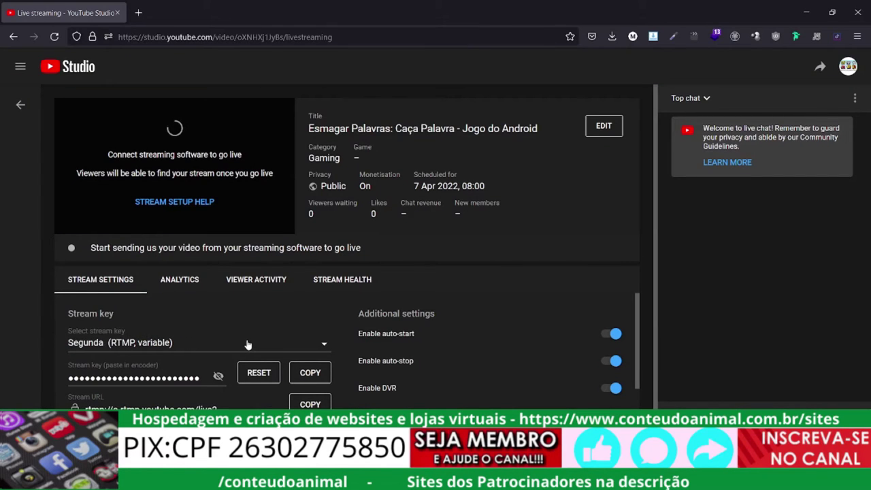
Start another new stream key and name it "Terça"
click(246, 344)
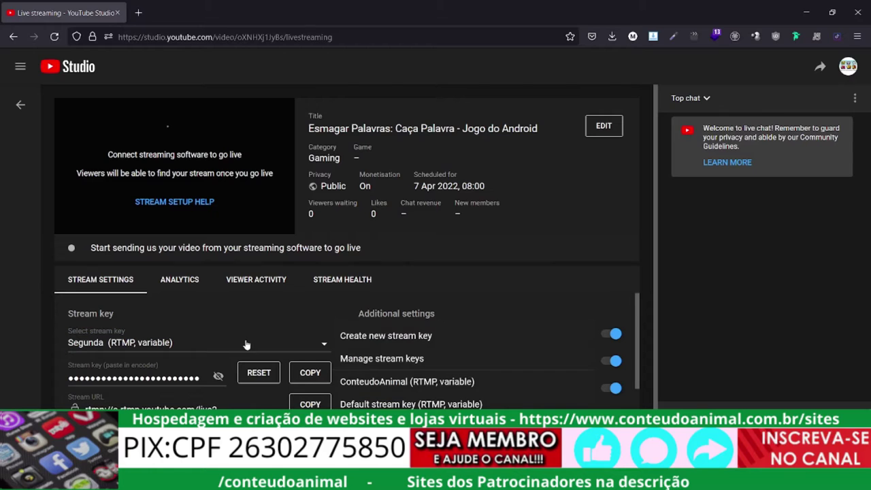
click(372, 343)
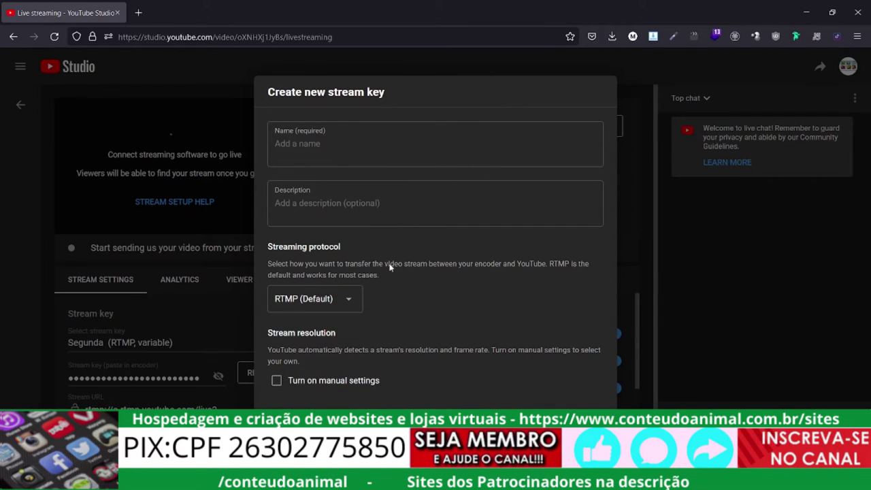
click(359, 150)
text(Terçl)
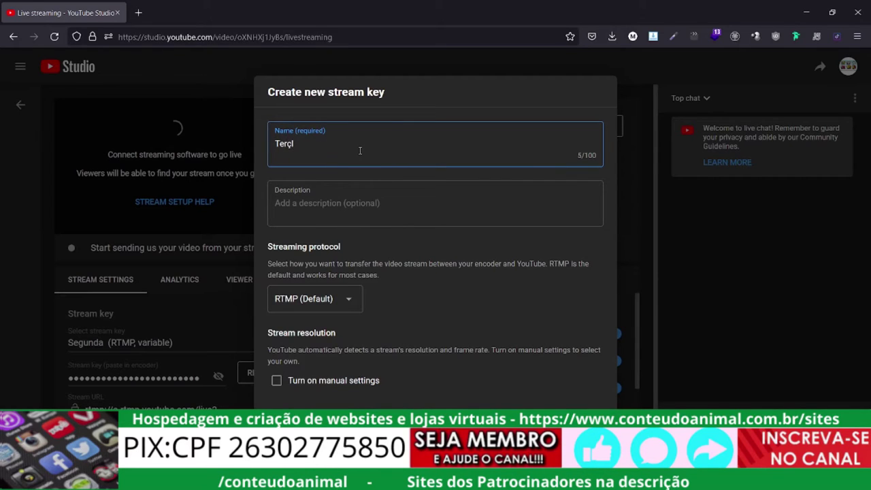
key(BackSpace)
text(a)
key(Tab)
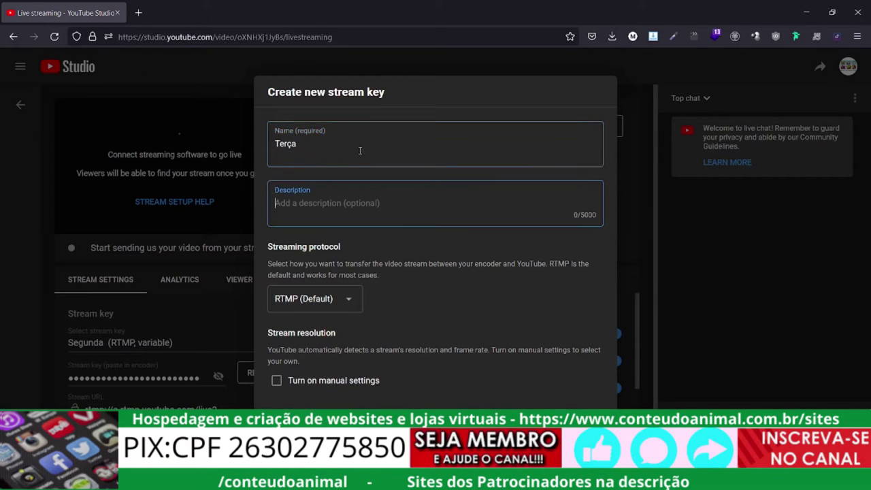
Describe the Terça key as "gameplay de terça feira", keep the RTMP (Default) protocol and create the key
text(g)
key(BackSpace)
text(gameplay d)
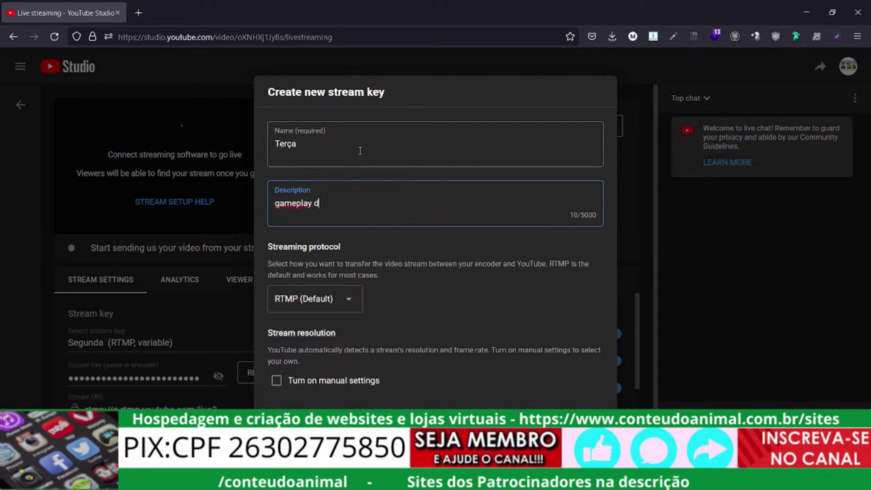
text(e terça feira)
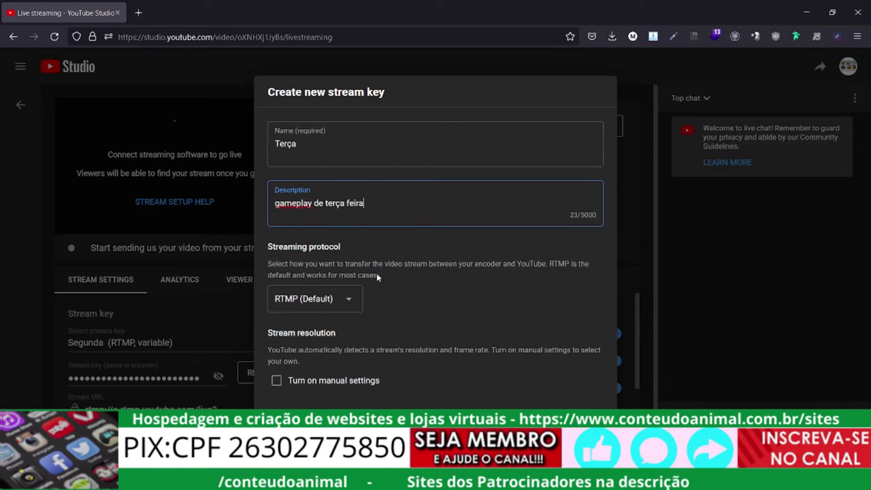
click(349, 306)
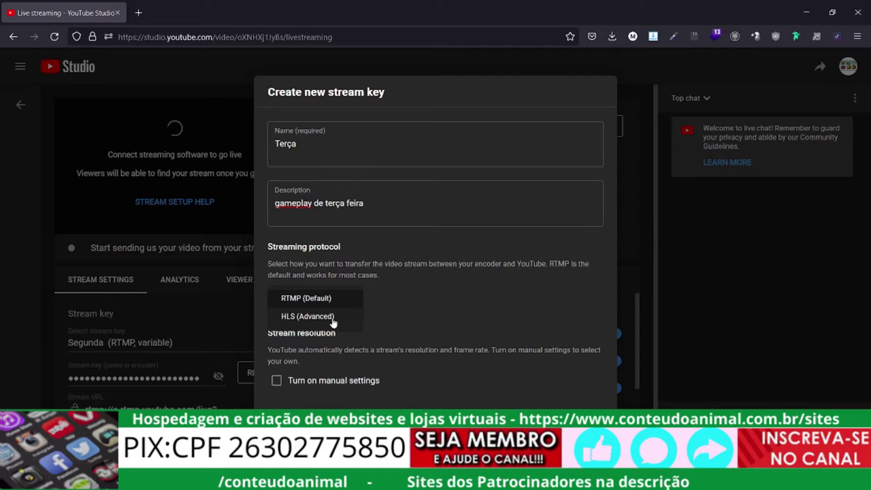
click(383, 296)
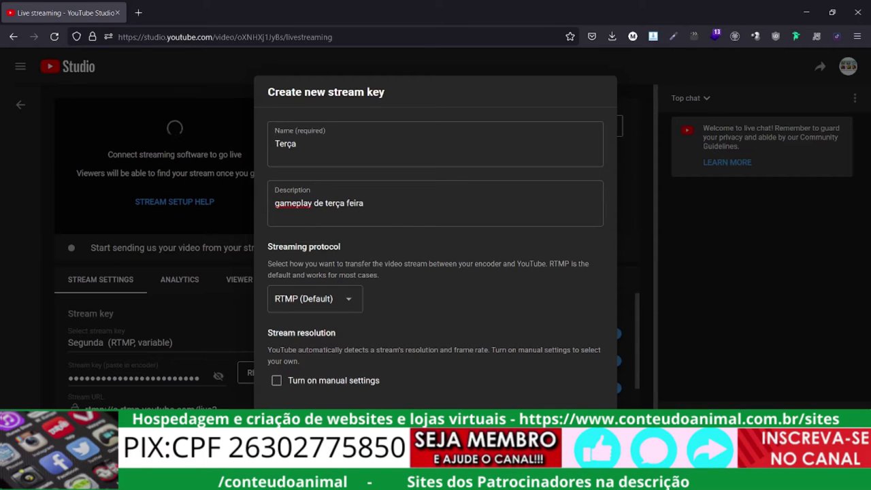
click(585, 435)
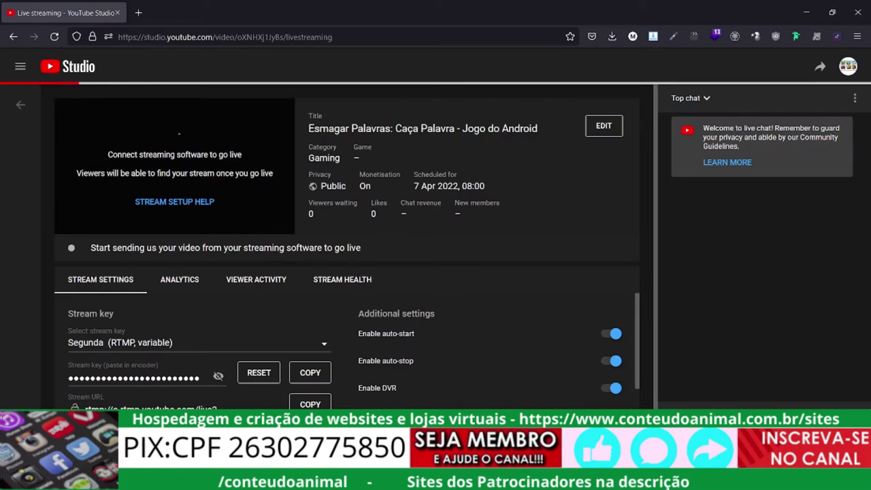
Create a new stream key named "Quarta" with the description "gameplay de quarta feira"
click(184, 344)
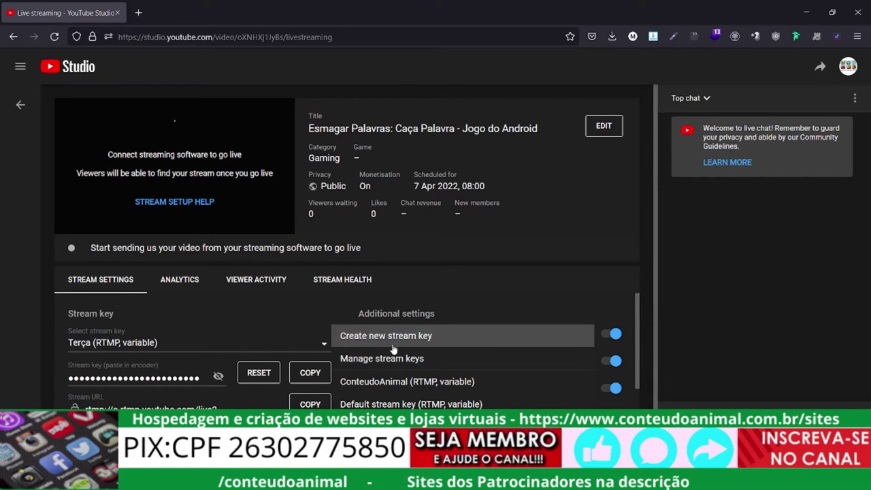
click(397, 344)
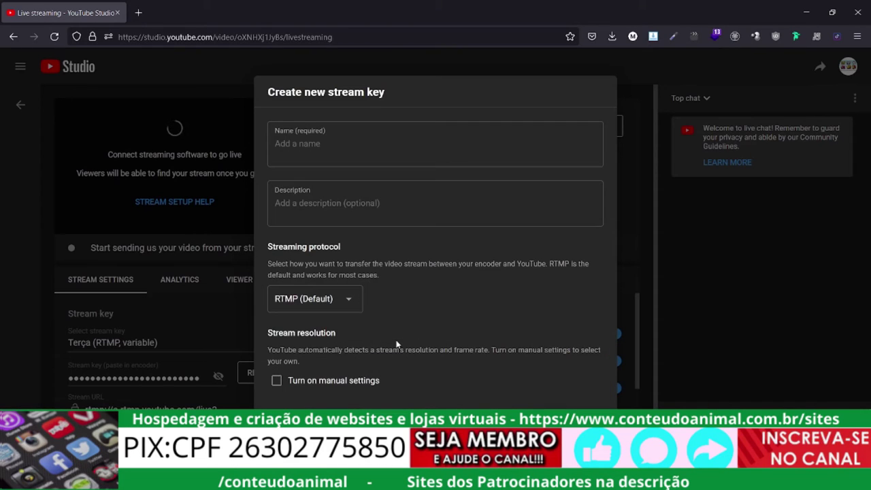
click(296, 144)
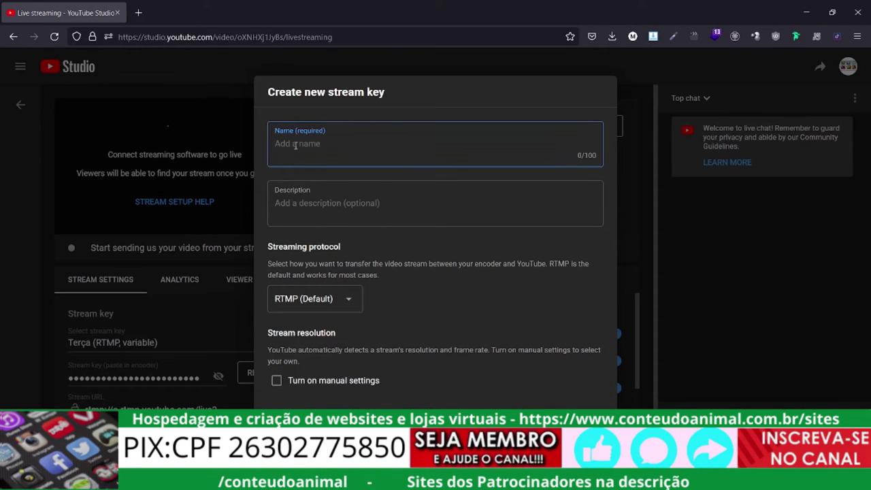
text(quarta)
key(Delete)
text(Q)
click(300, 203)
text(gamep)
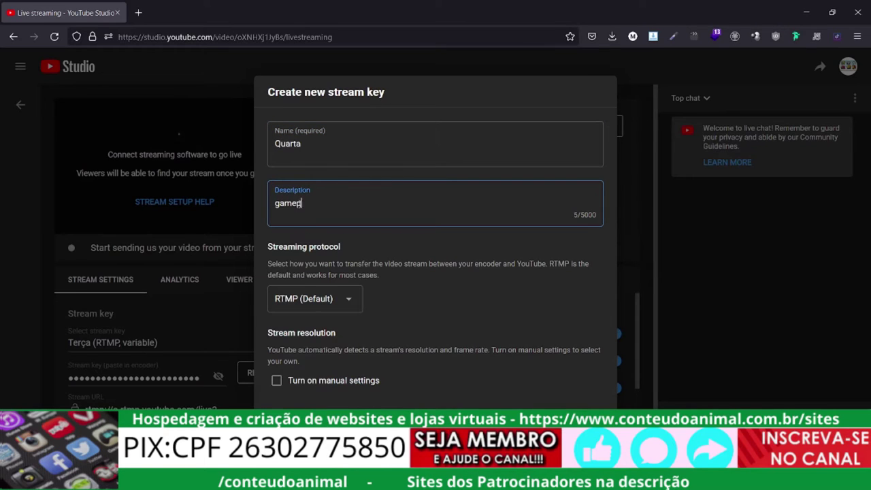
text(lay de quarta feira)
click(584, 436)
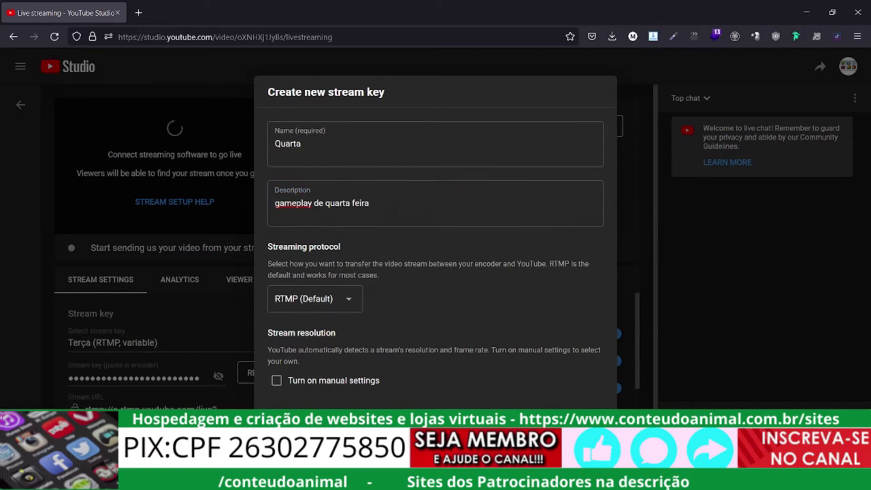
Create a new stream key named "Quinta" with the description "gameplay de quinta feira"
click(220, 347)
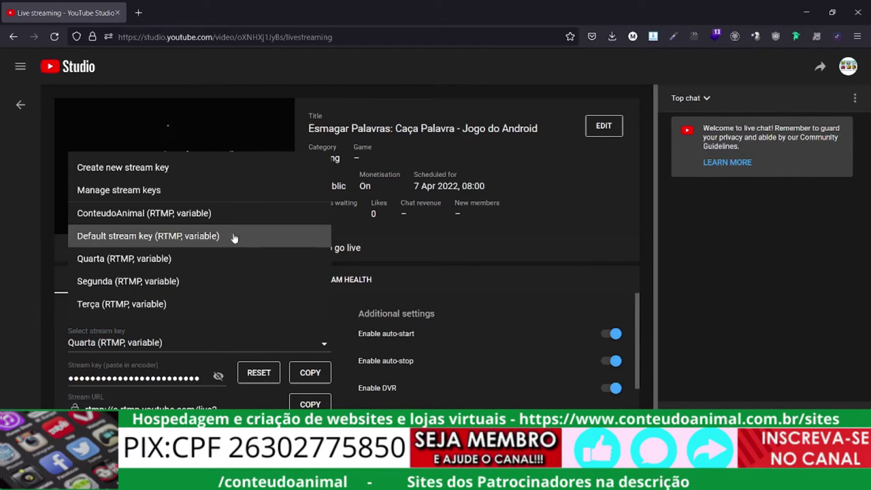
click(222, 171)
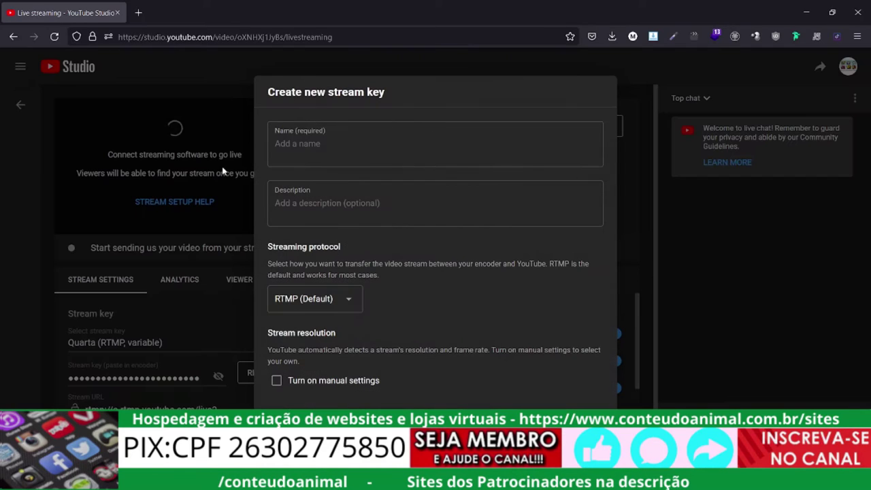
click(377, 145)
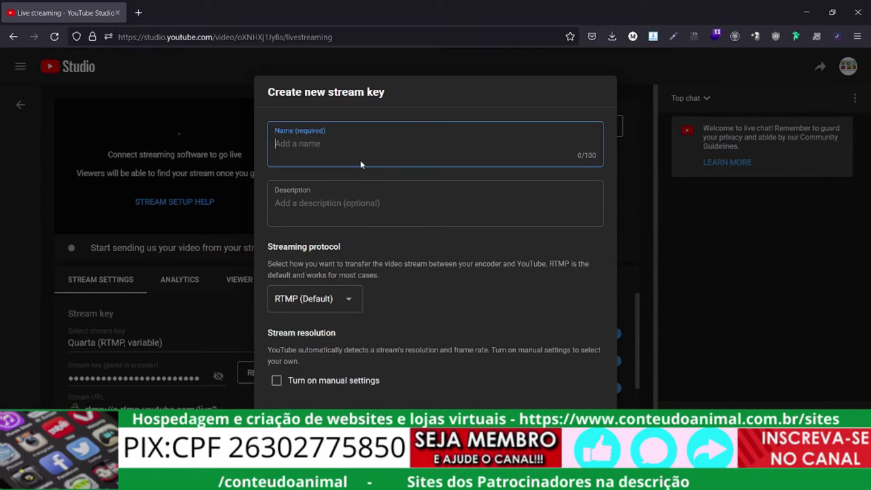
text(Quinta)
click(343, 204)
text(gameplay de quinta feira)
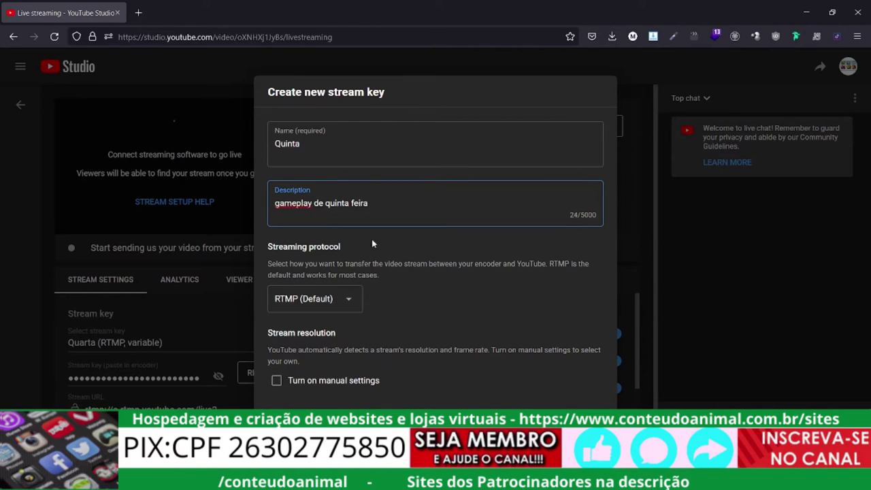
click(571, 436)
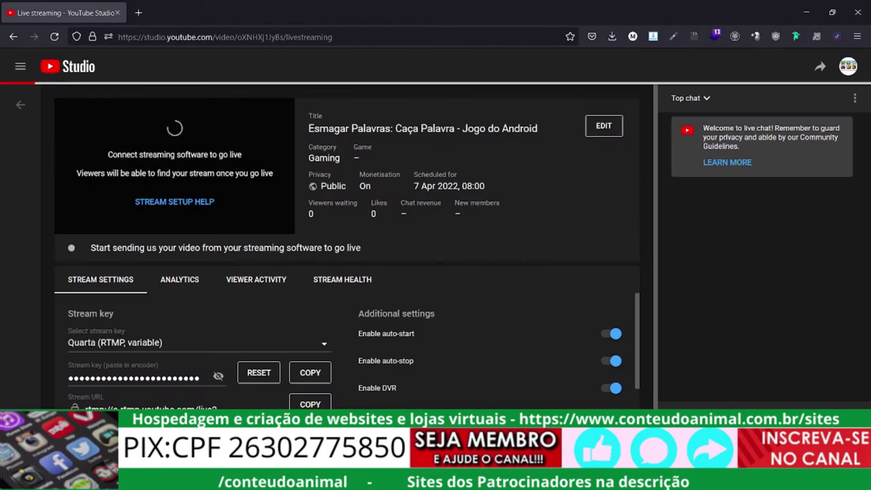
Create a new stream key named "Sexta" with the description "gameplay de sexta feira" and the RTMP (Default) protocol
click(267, 345)
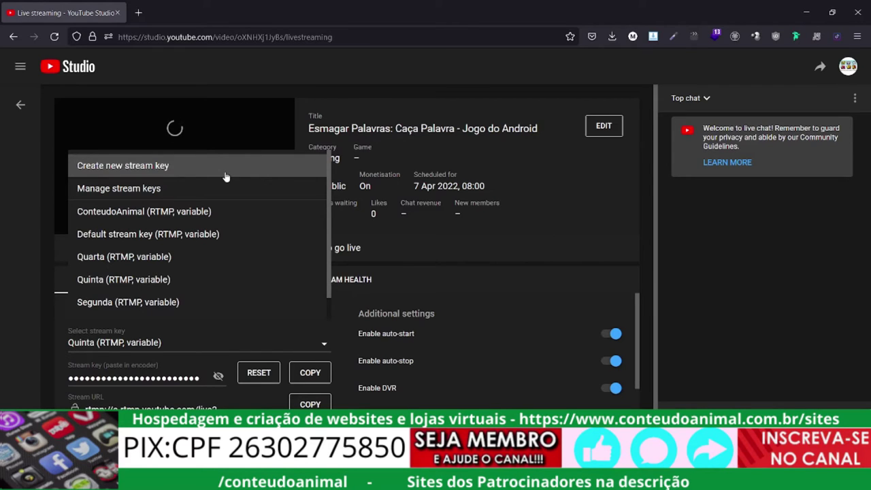
scroll(329, 285, down, 1)
scroll(318, 275, up, 1)
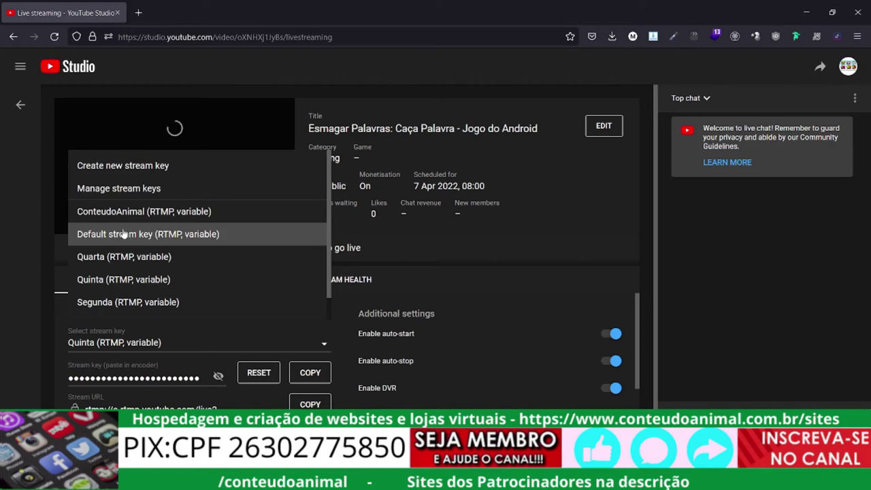
click(104, 171)
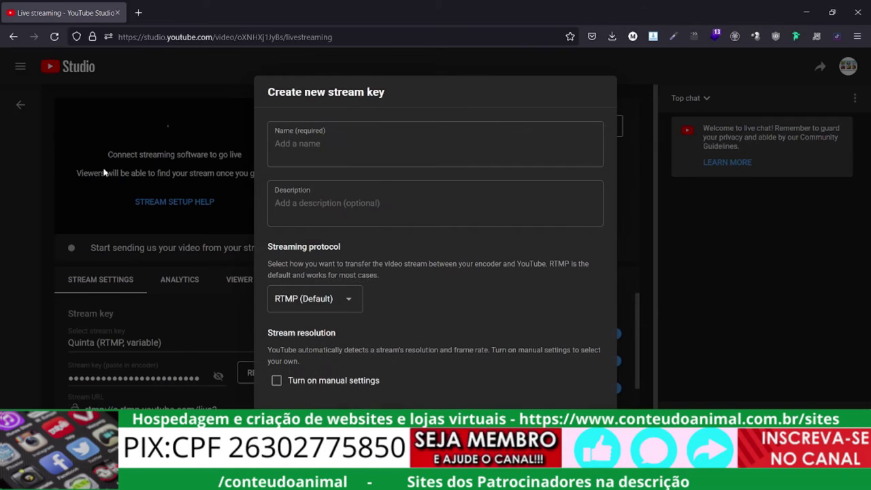
click(330, 148)
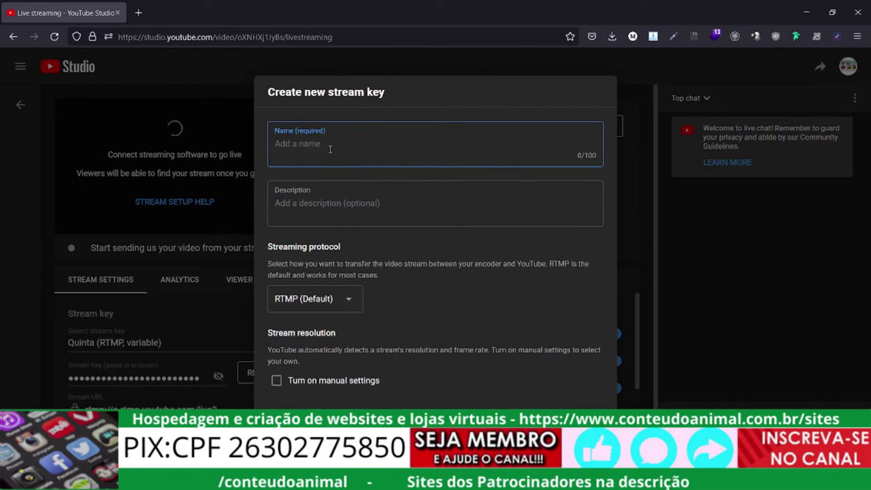
text(Sexta)
key(Tab)
text(game)
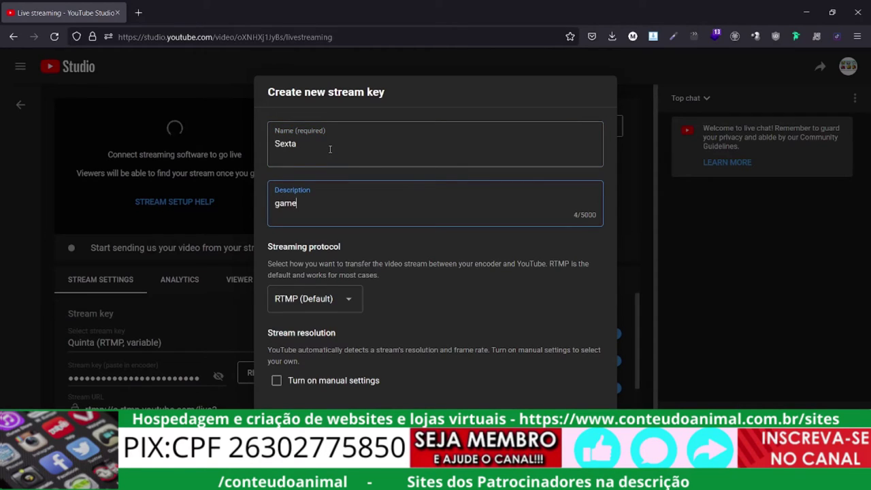
text(play de sexta feira)
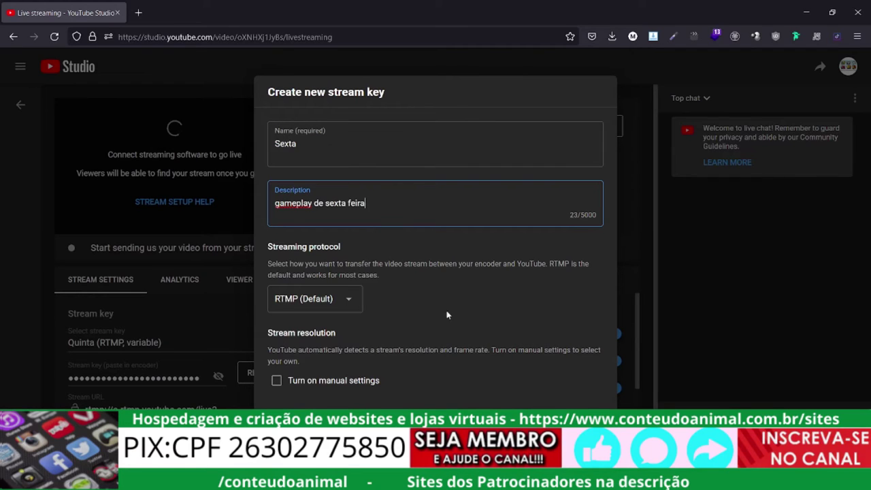
key(Escape)
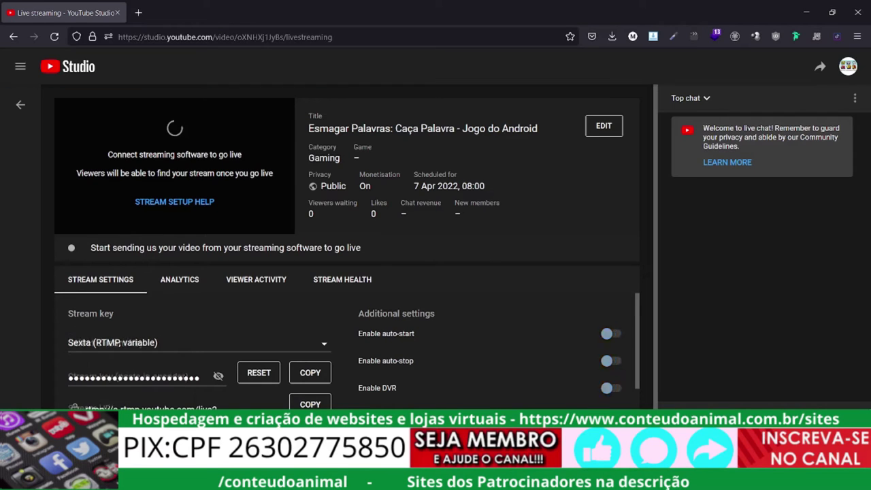
Look through the list of available stream keys and select the Quinta key for the scheduled live stream
click(315, 347)
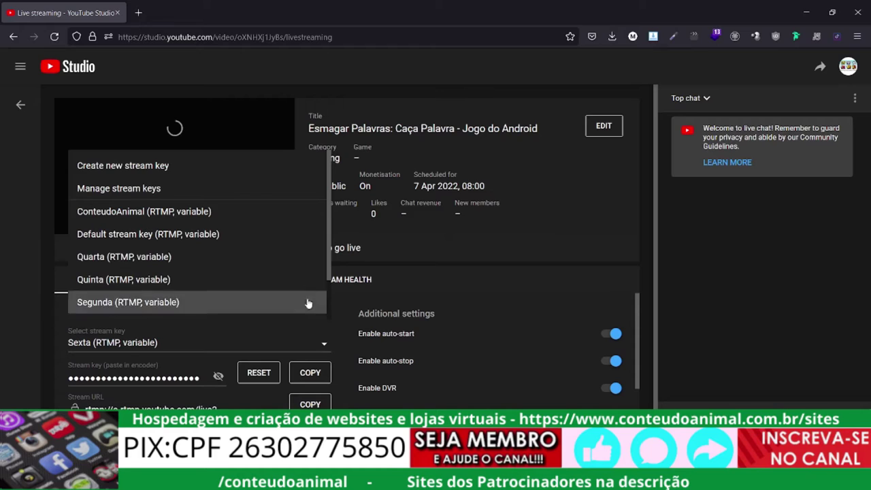
drag(328, 256, 330, 287)
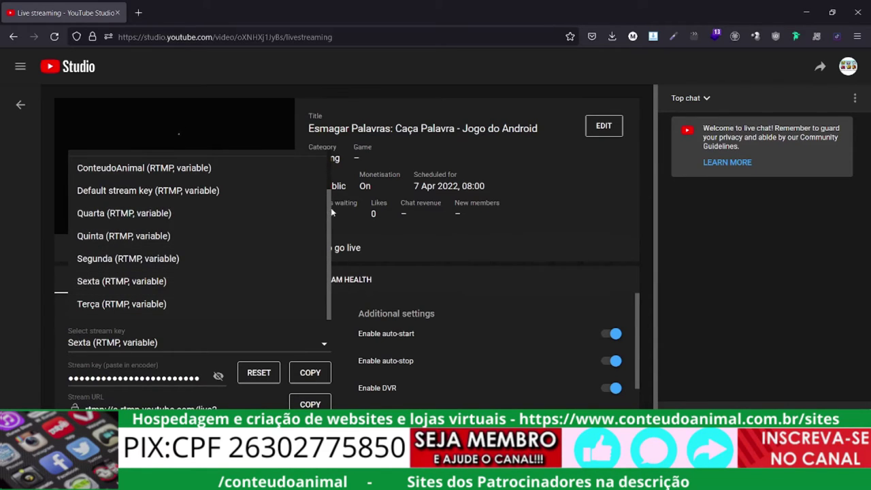
drag(328, 212, 329, 165)
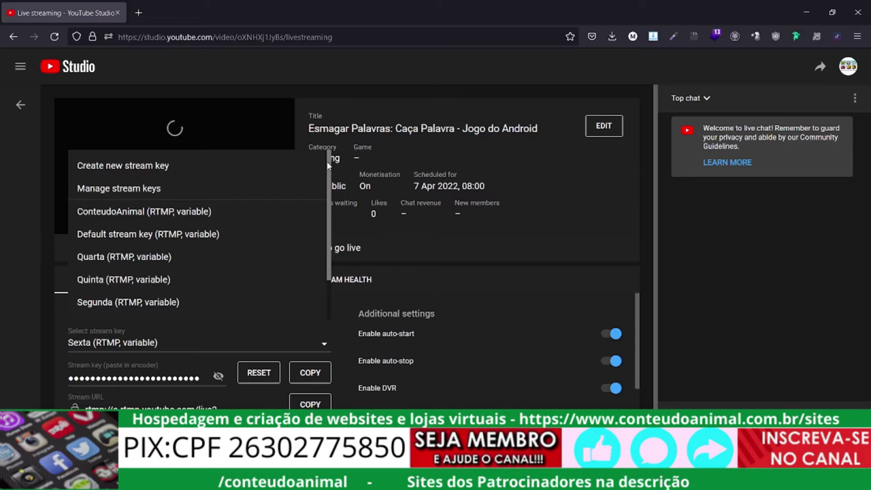
click(183, 284)
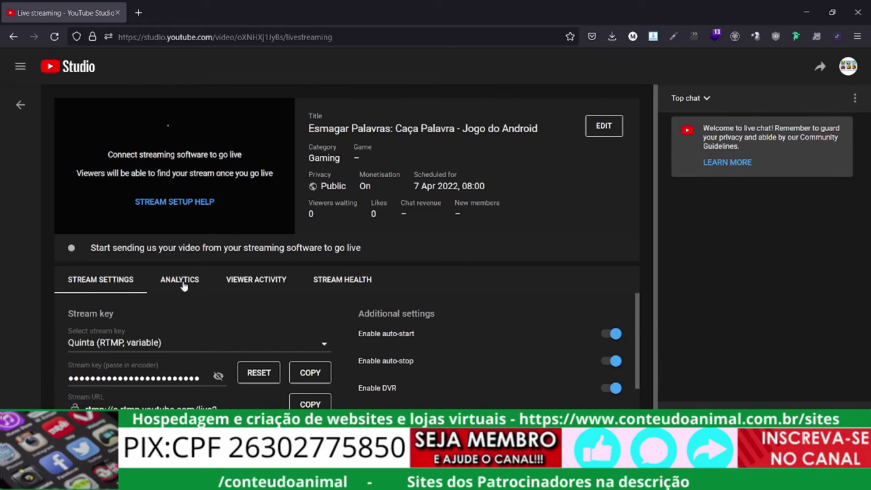
Reveal the Quinta stream key and reset it
click(218, 377)
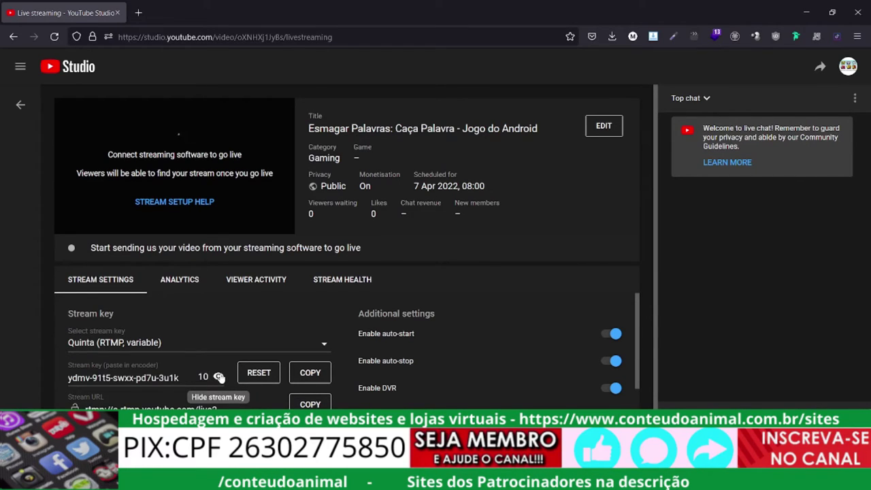
click(258, 373)
click(529, 300)
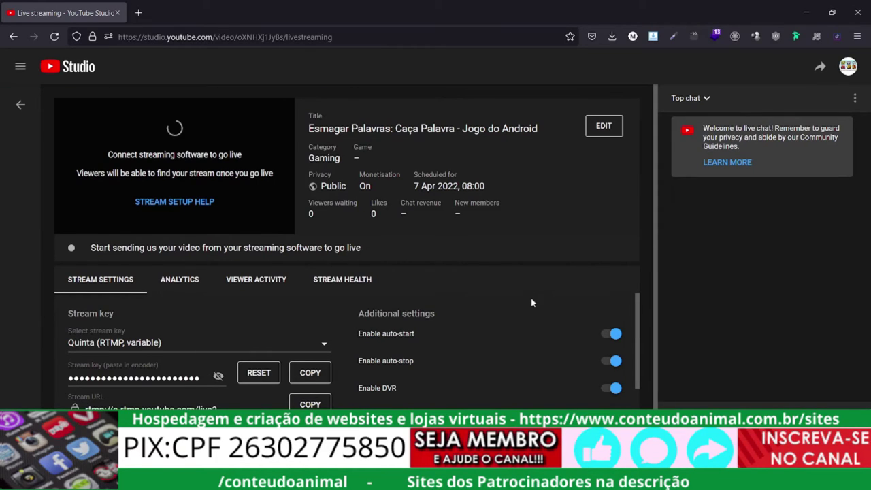
Switch to the Segunda stream key, reveal its value and reset it
click(317, 345)
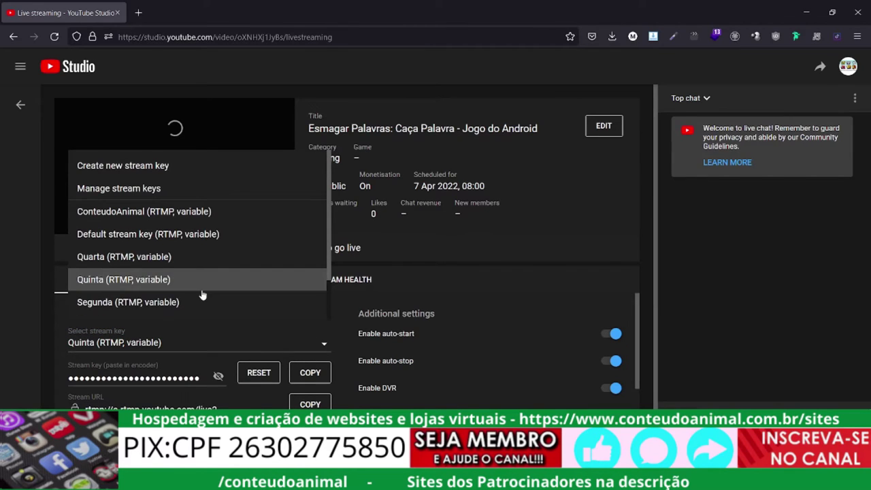
click(196, 301)
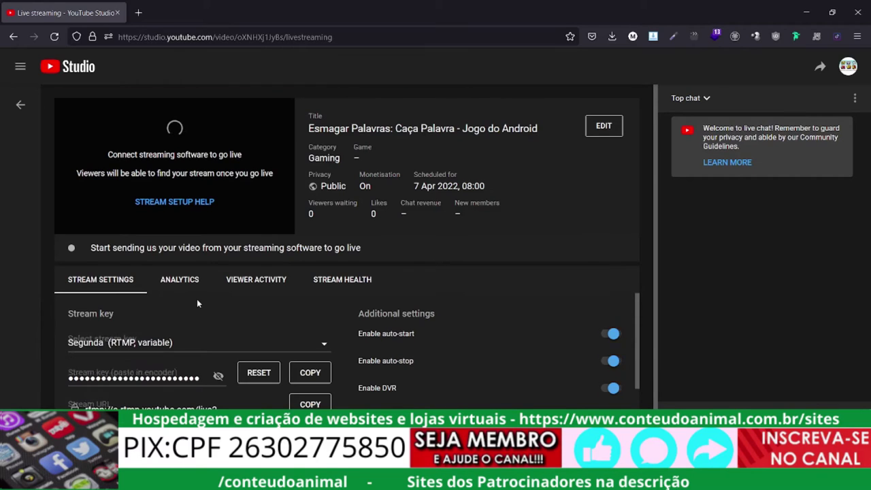
click(218, 378)
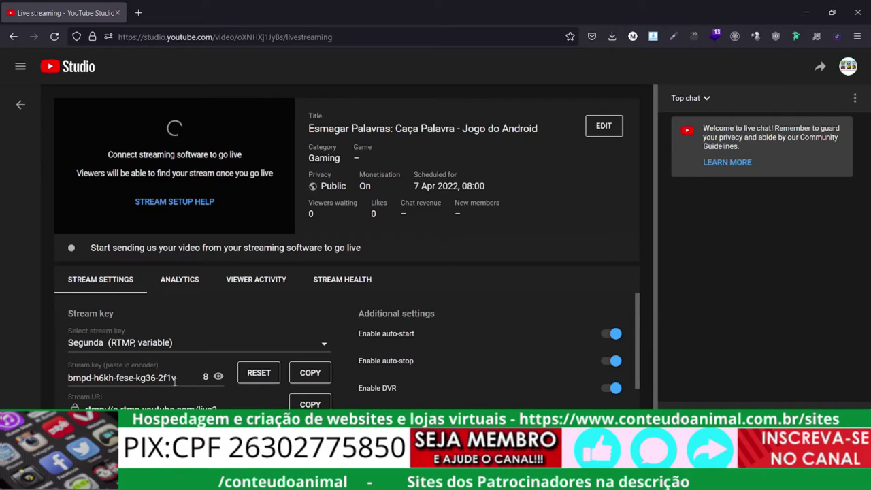
click(254, 375)
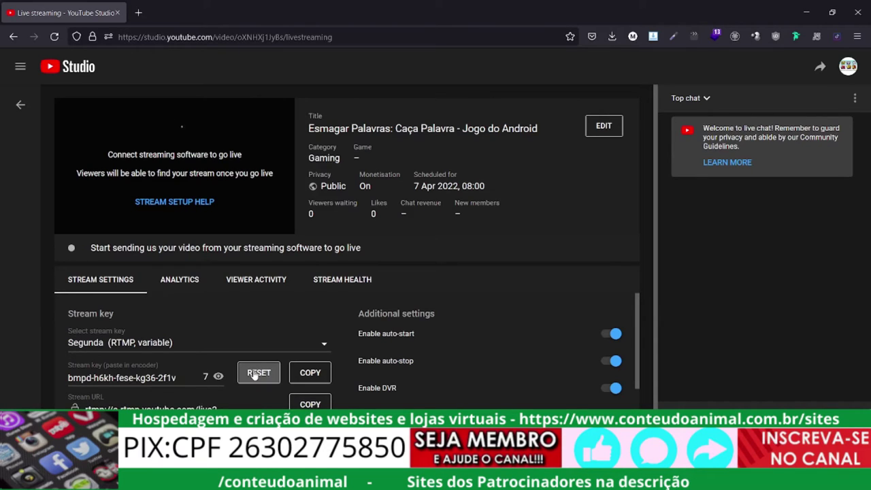
click(525, 303)
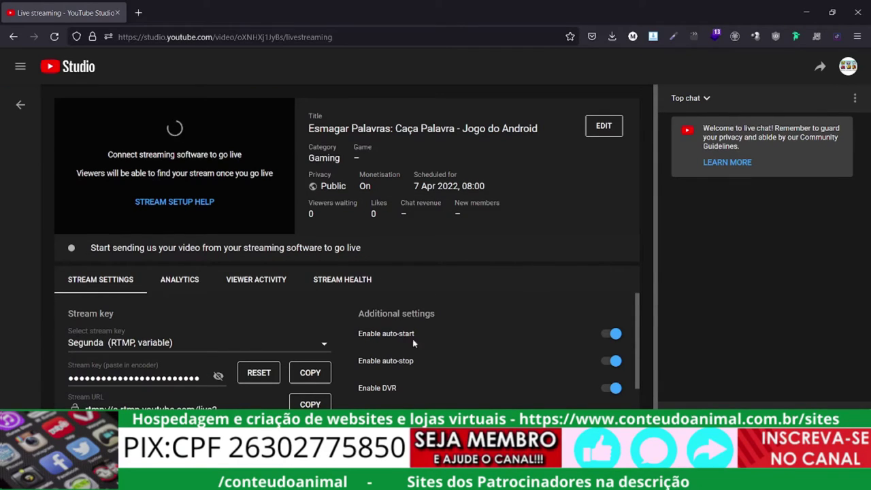
Switch to the Quarta stream key, reveal its value and reset it
click(308, 342)
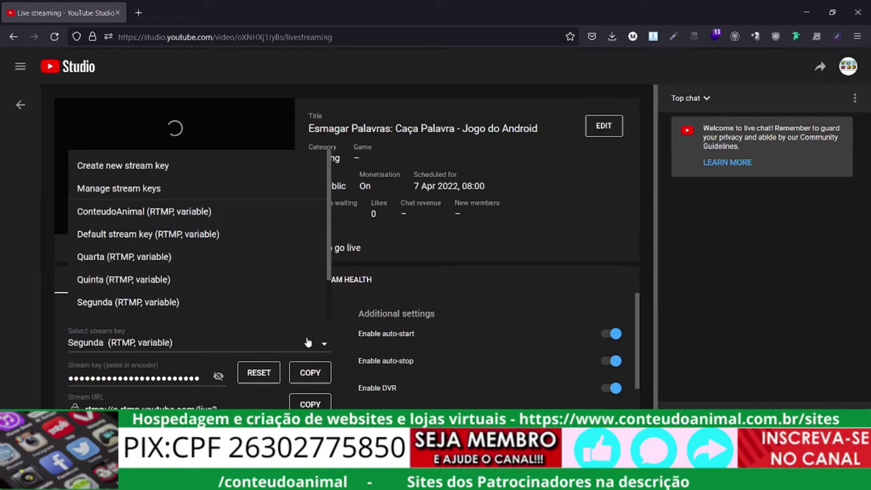
click(170, 254)
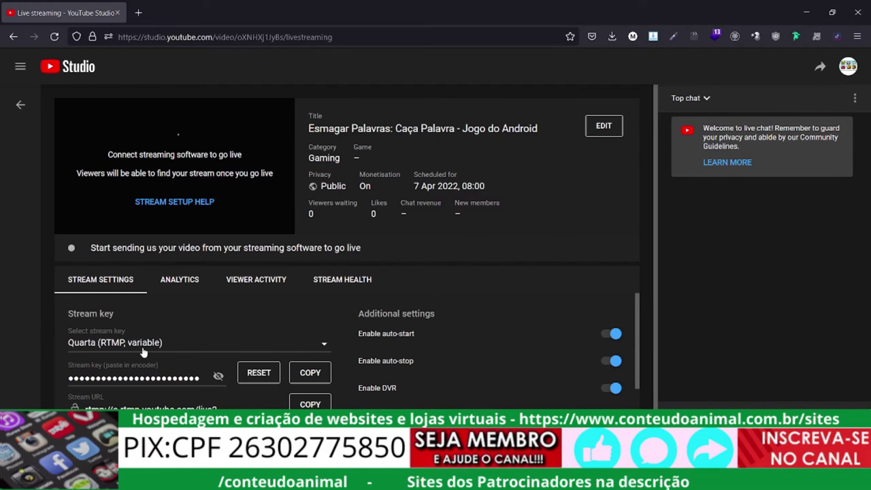
click(218, 377)
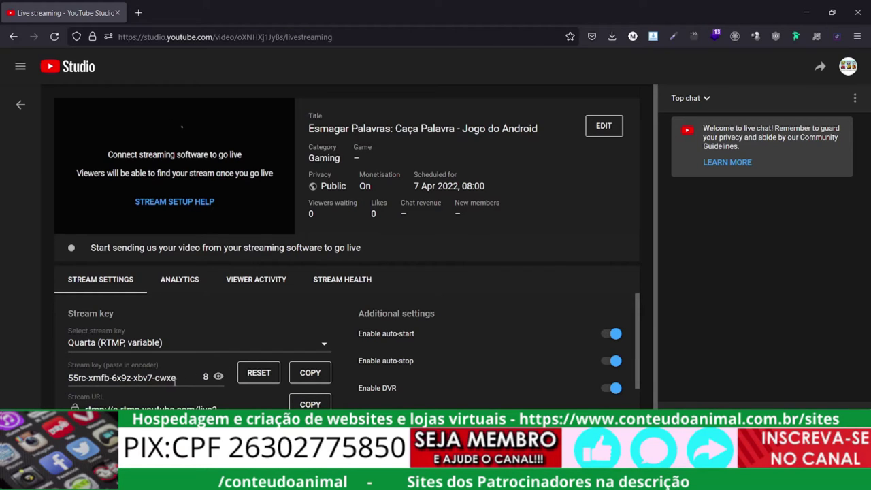
click(253, 381)
click(539, 295)
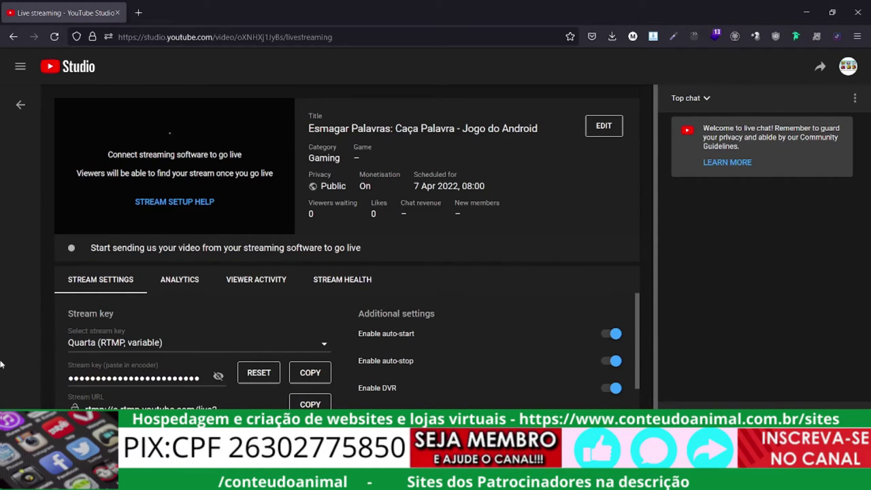
Set the scheduled live stream back to the Quinta key and review the full list of weekday stream keys
click(155, 344)
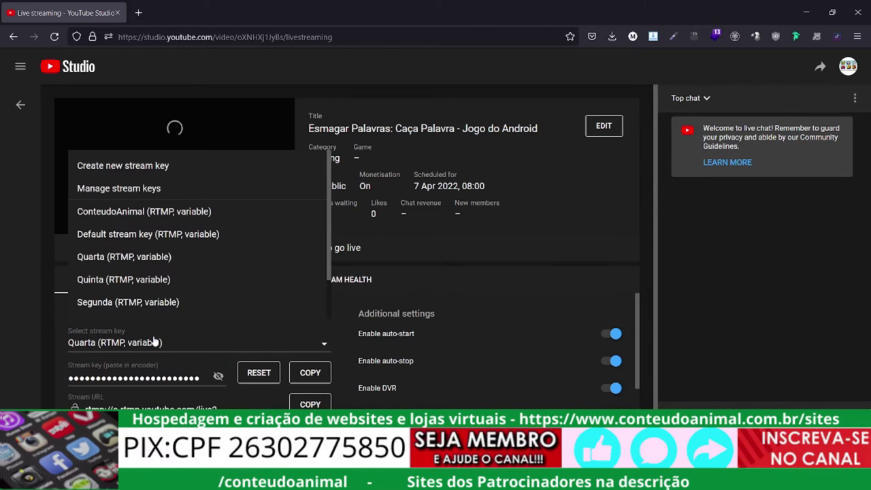
click(149, 279)
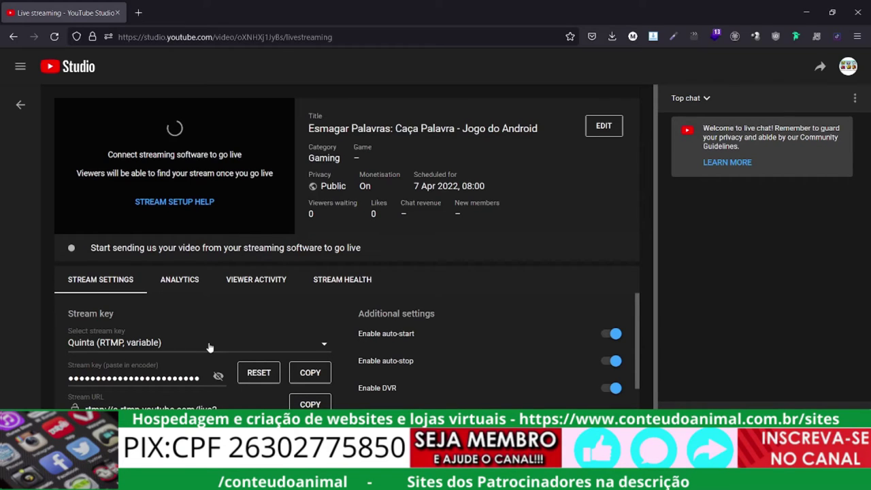
click(233, 347)
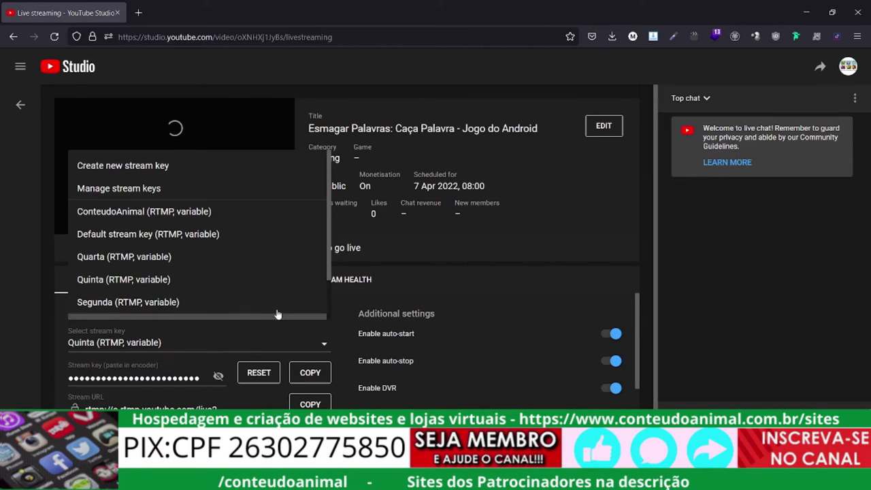
drag(327, 272, 329, 316)
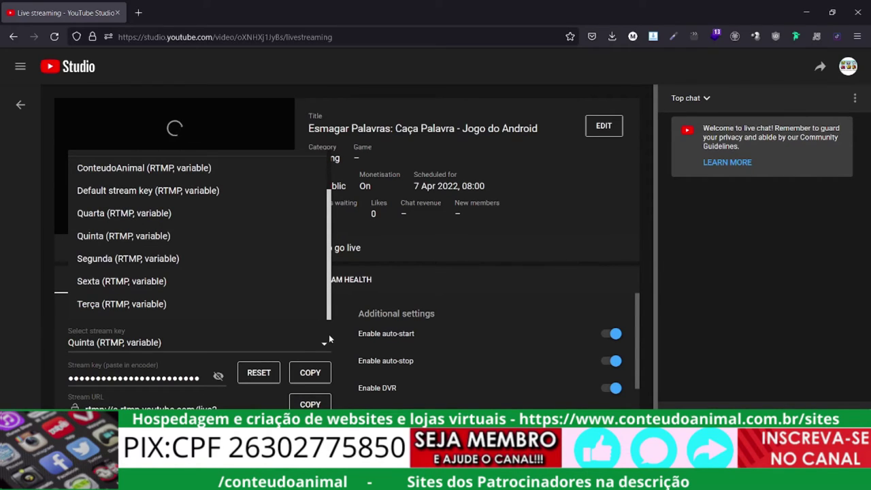
scroll(333, 251, up, 2)
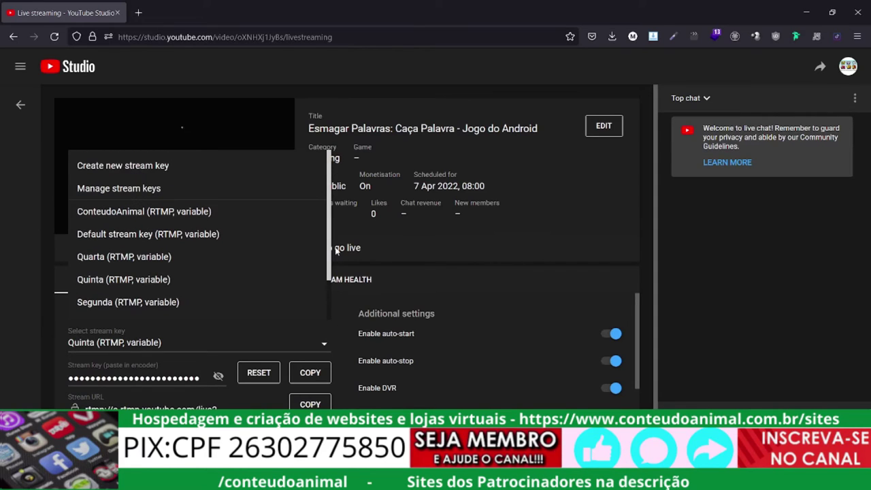
drag(330, 269, 328, 312)
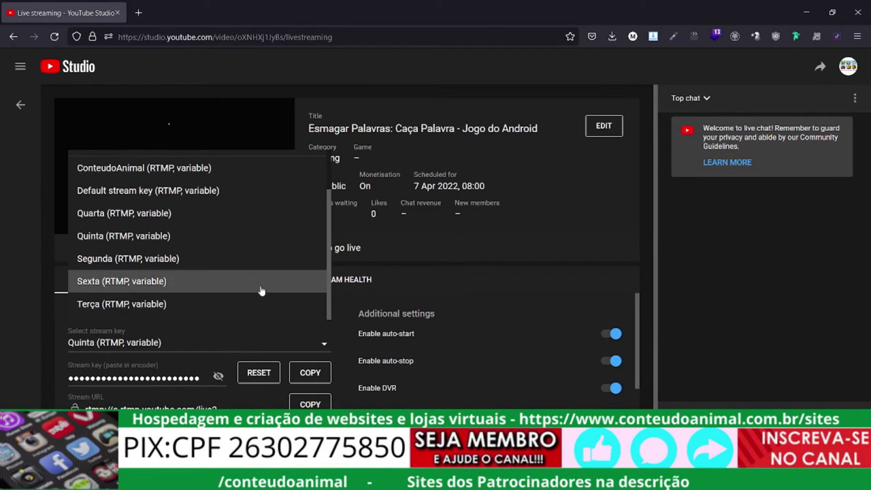
click(259, 239)
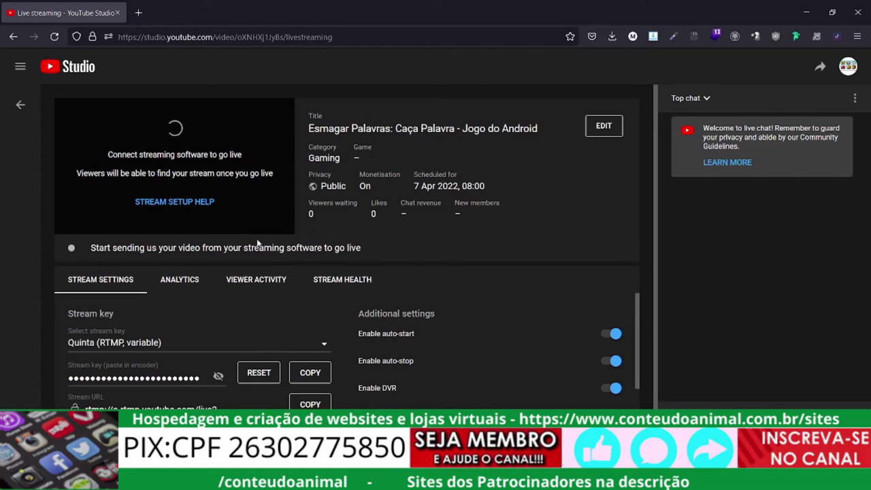